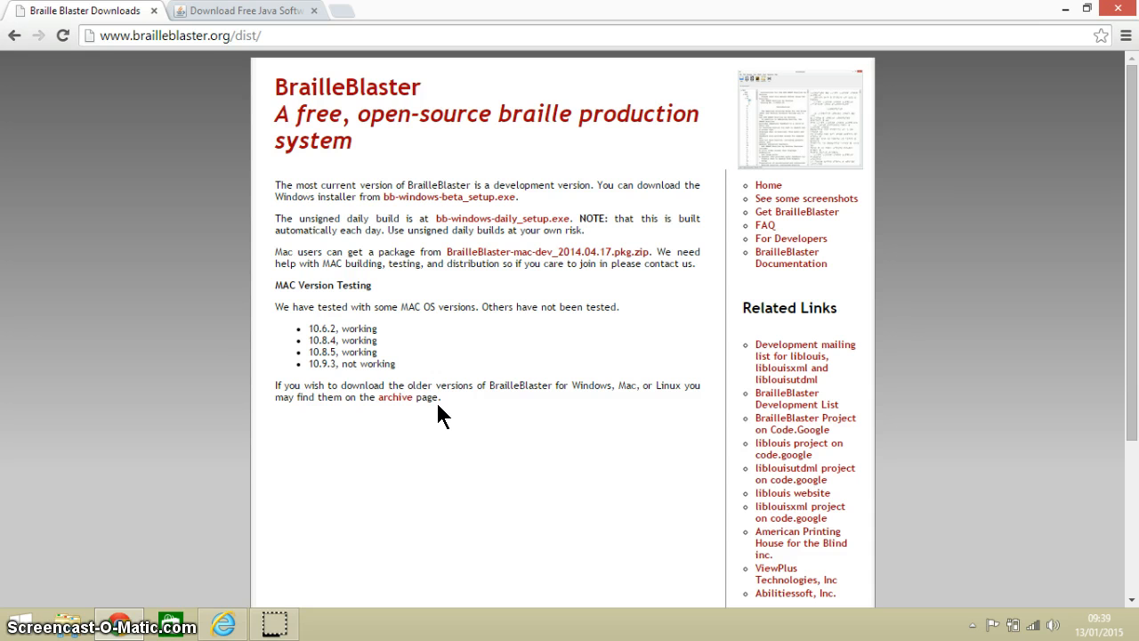
Step: Reach Programs and Features from the Start-screen Control Panel search to verify Java 8 Update 25
left_click(532, 439)
key("super")
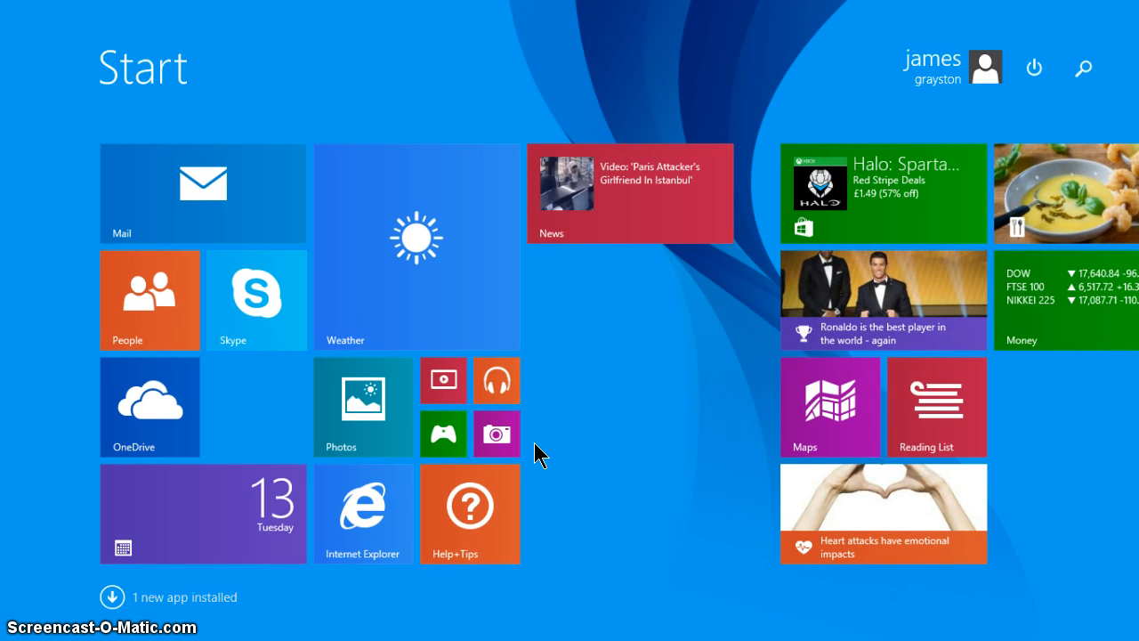
type("contr")
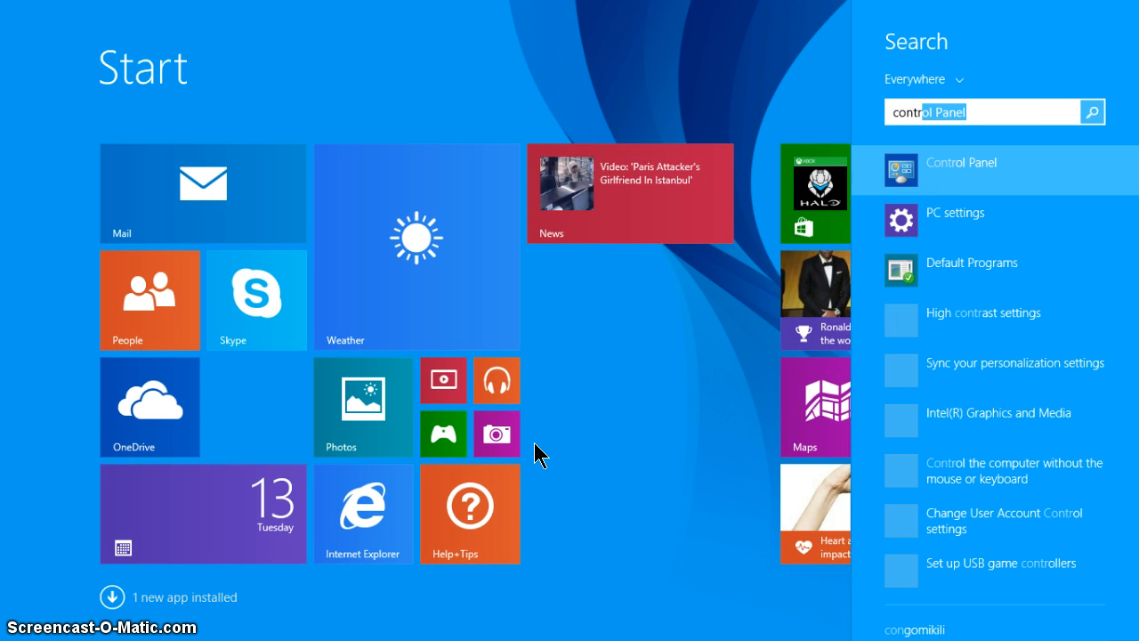
type("o;")
key("BackSpace")
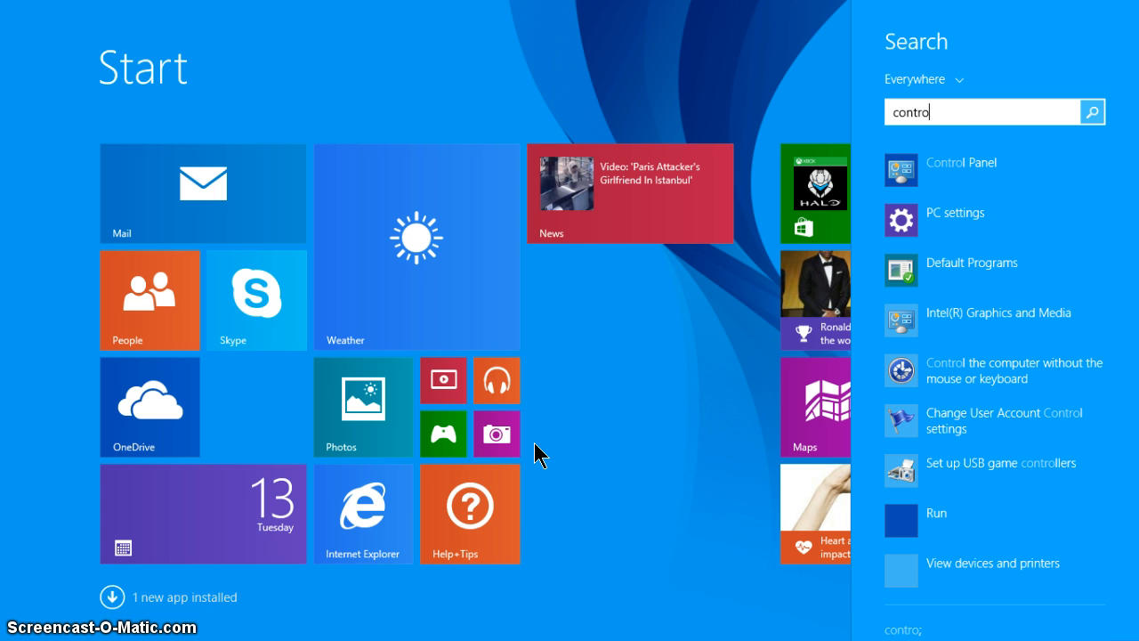
key("Down")
key("Return")
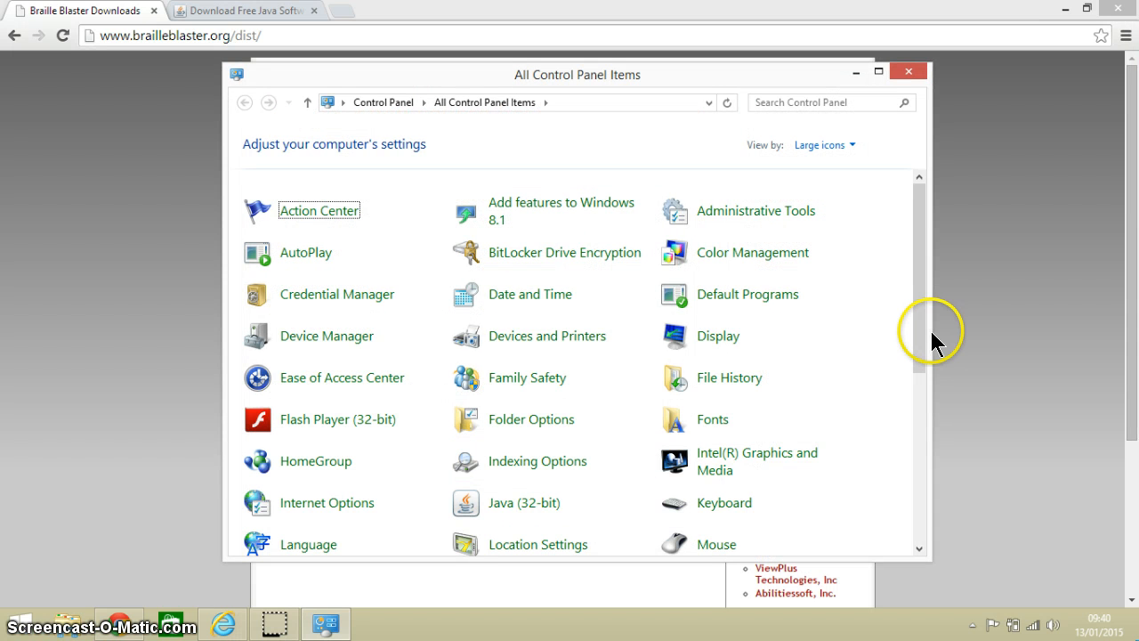
left_click_drag(921, 330, 919, 391)
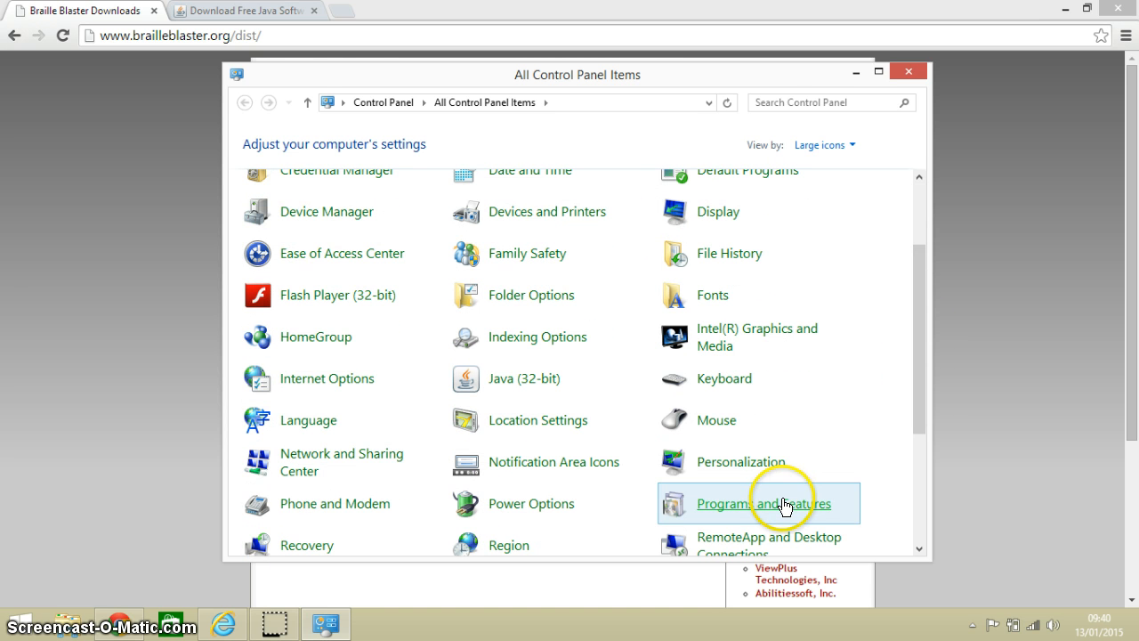
left_click(785, 506)
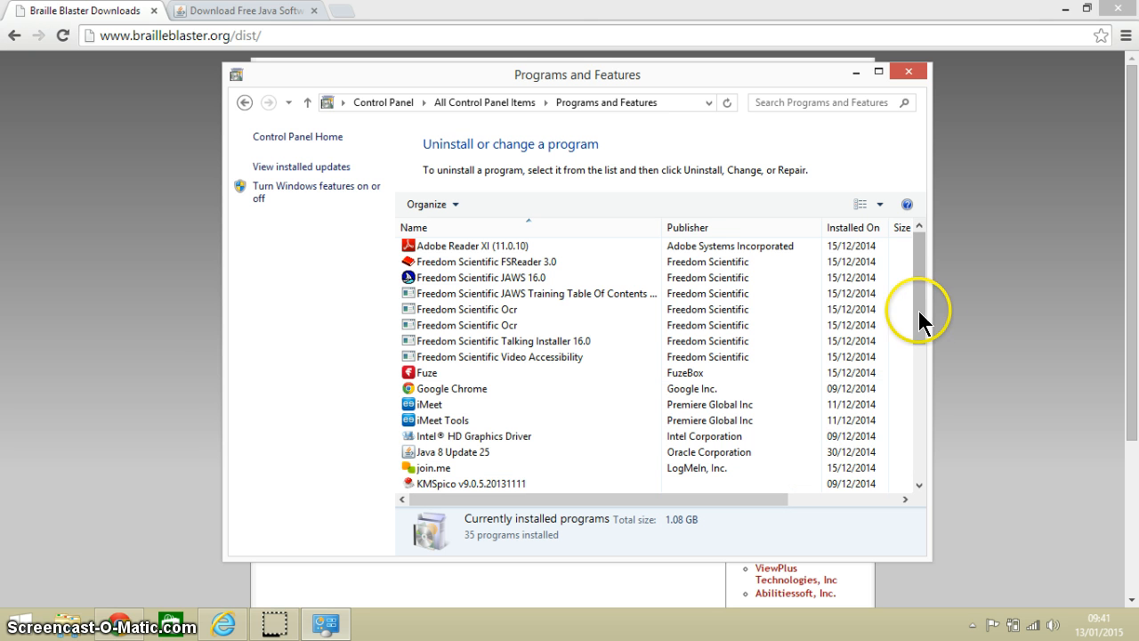
left_click_drag(919, 310, 918, 322)
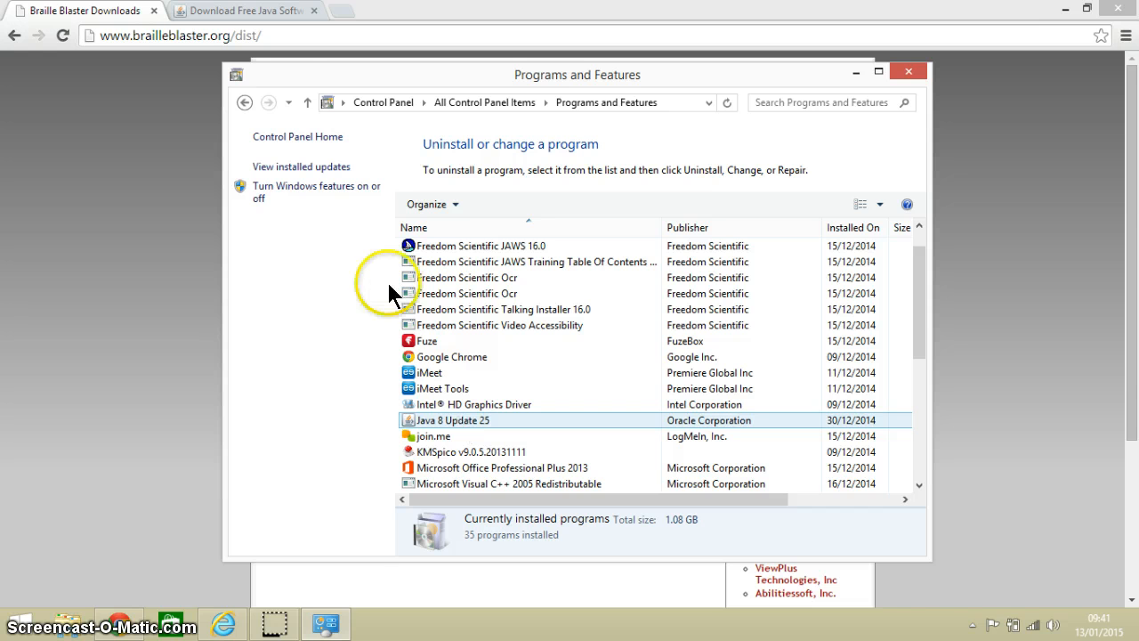
Step: Review the Java download page in Chrome, then go back to the BrailleBlaster downloads page
left_click(271, 11)
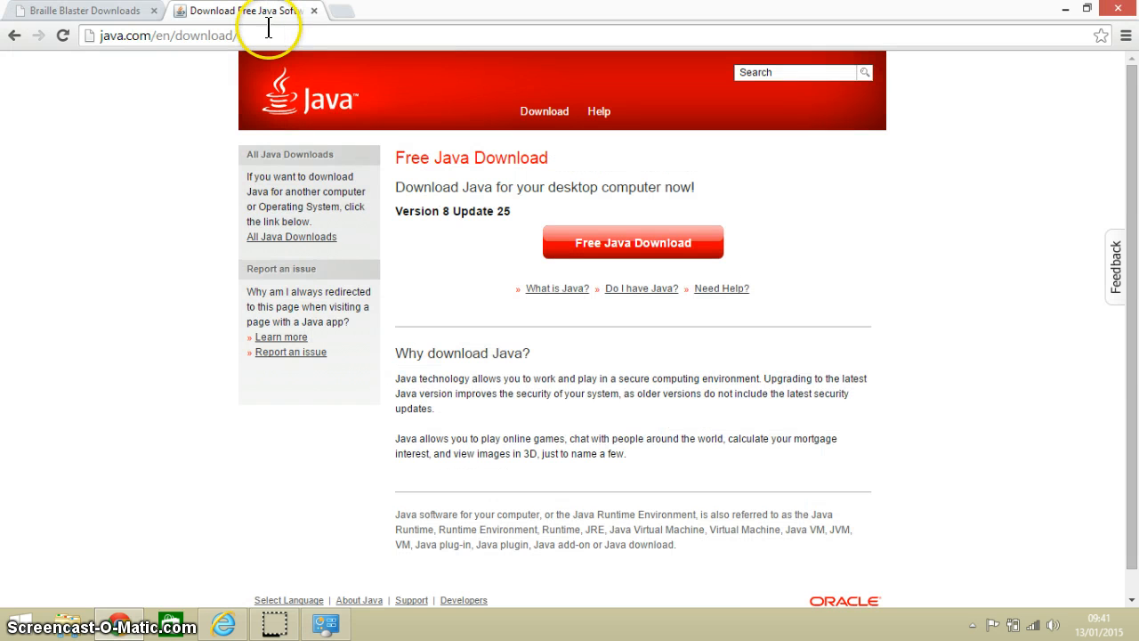
left_click(263, 35)
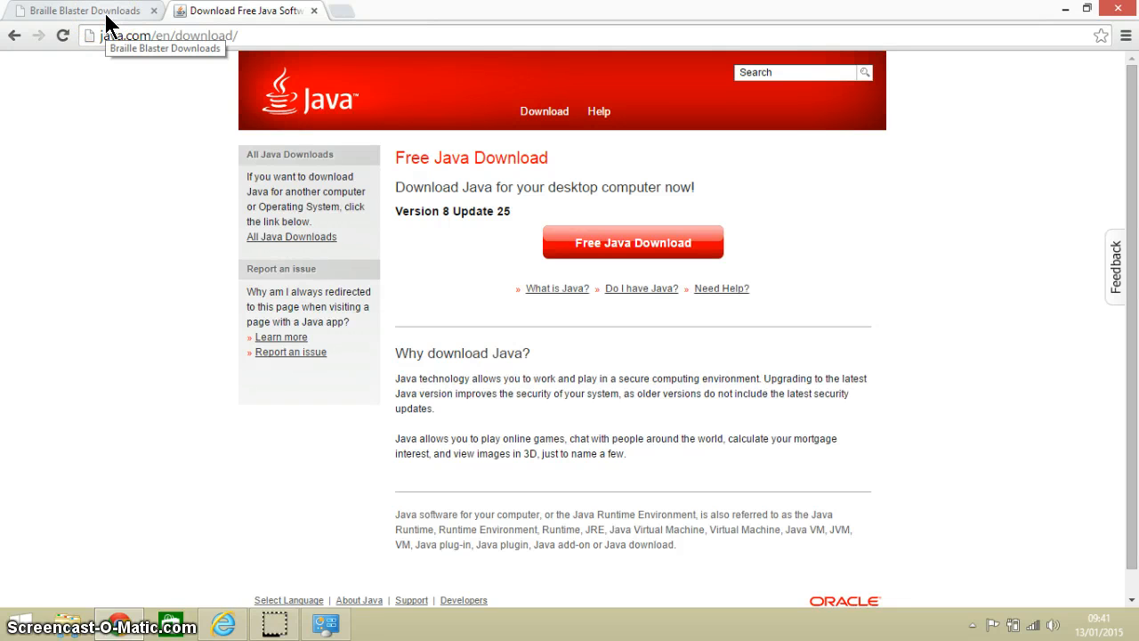
left_click(109, 10)
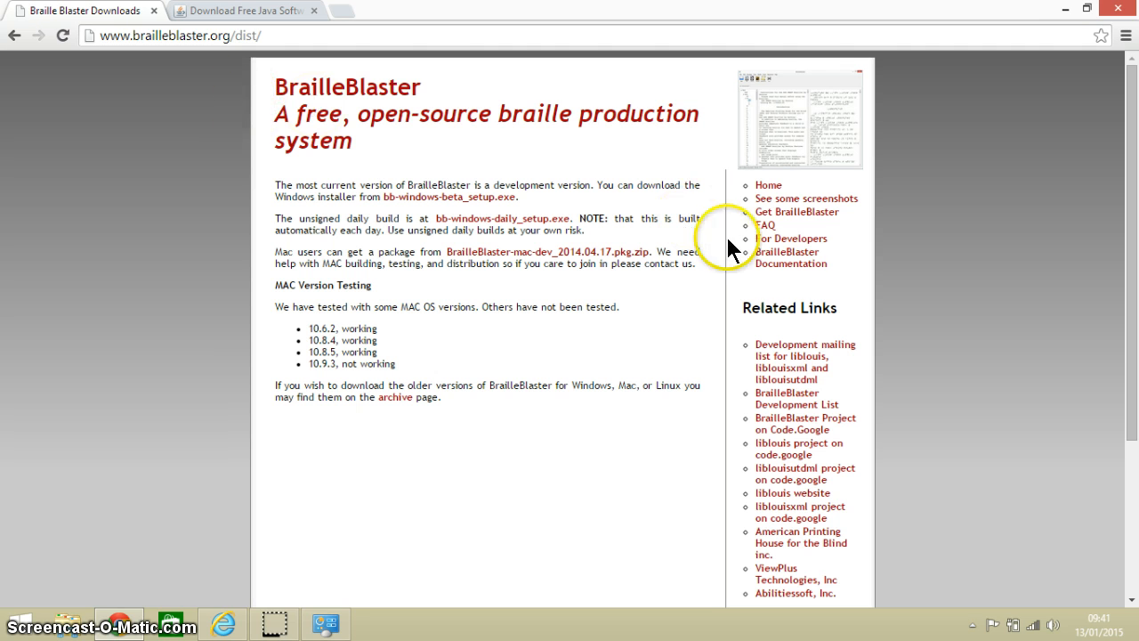
Step: Download bb-windows-beta_setup.exe from Get BrailleBlaster and close Programs and Features
left_click(793, 213)
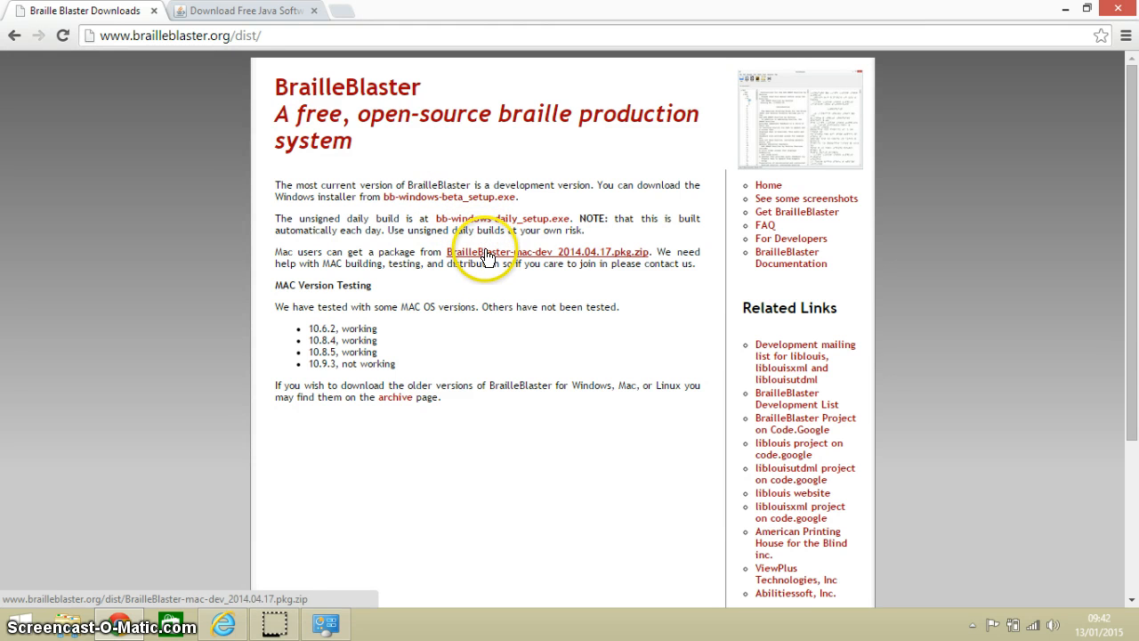
left_click(454, 197)
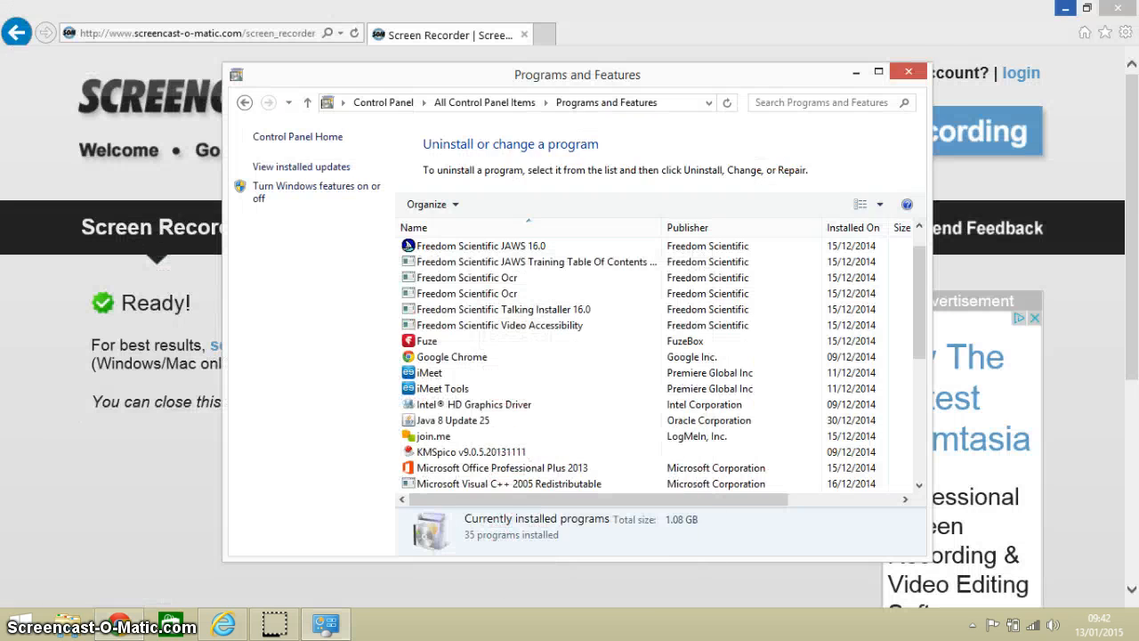
left_click(908, 71)
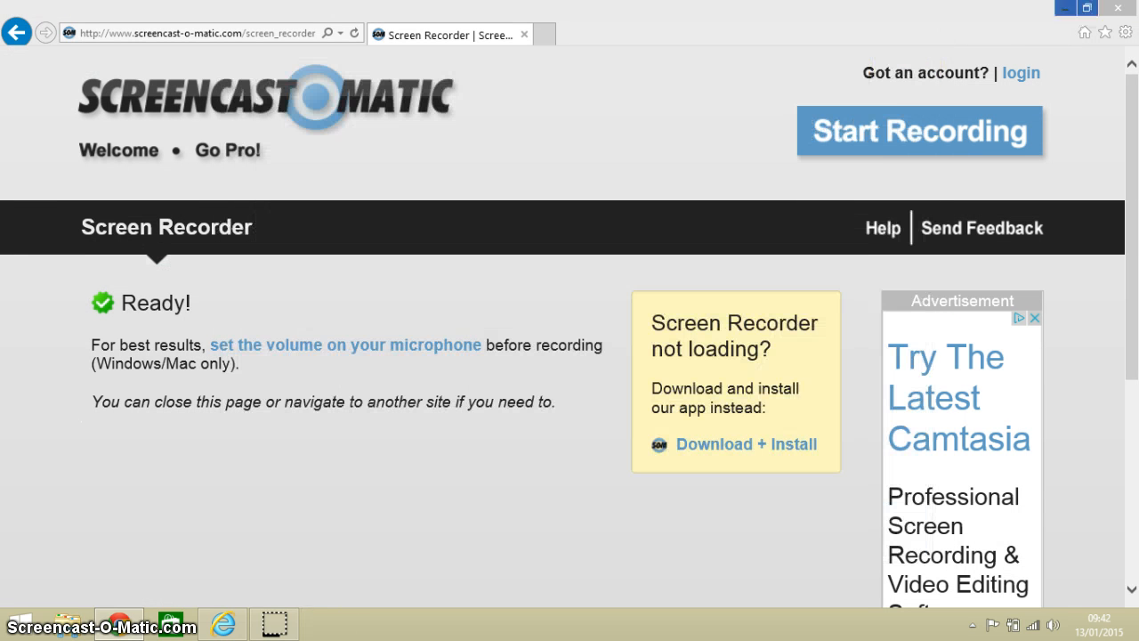
Step: Restore Chrome from the taskbar and check the finished download's options in the download bar
left_click(1063, 12)
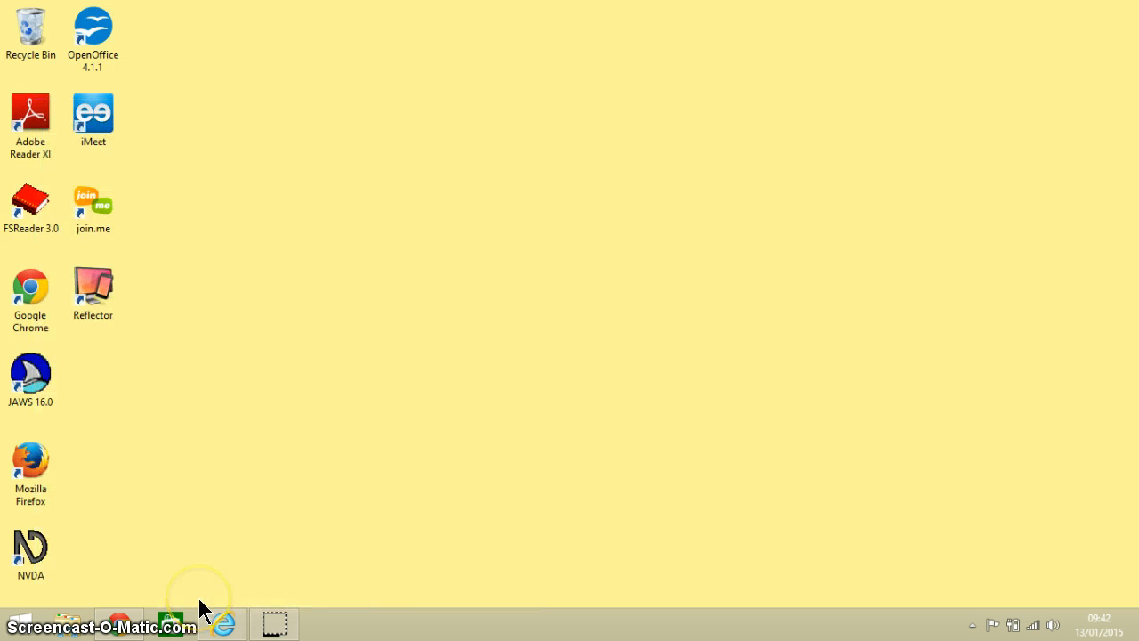
left_click(120, 623)
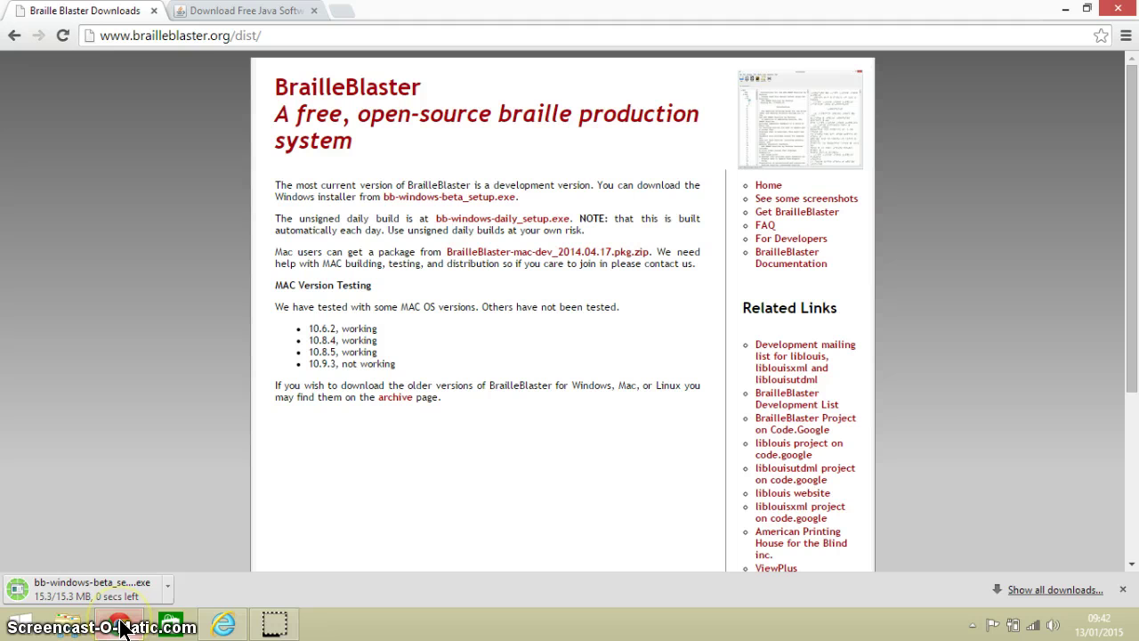
left_click(165, 589)
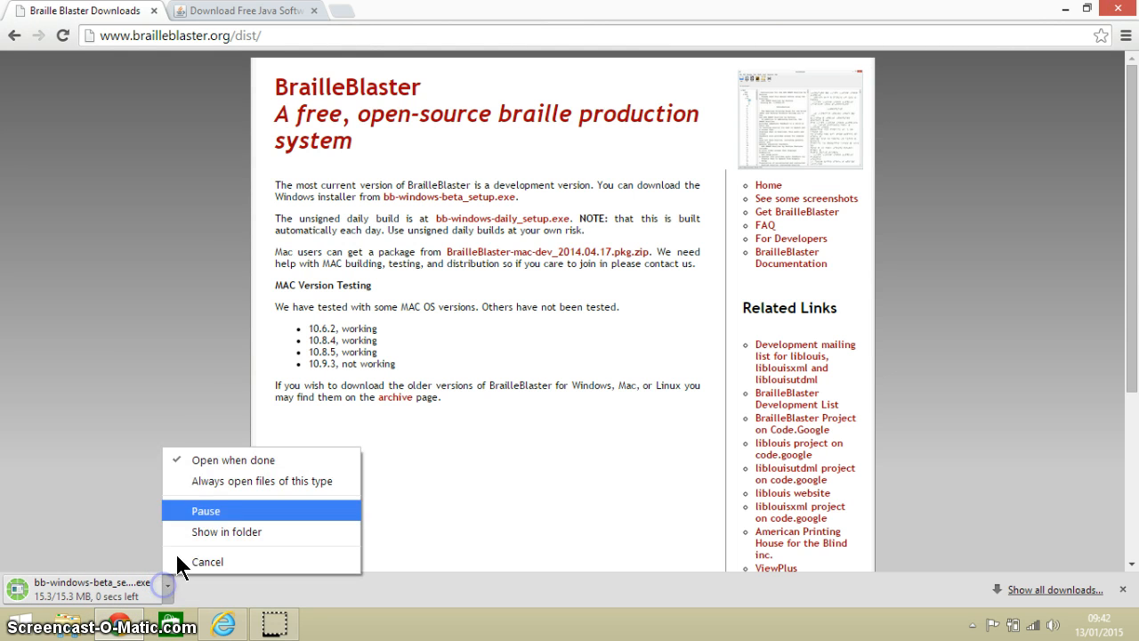
left_click(220, 454)
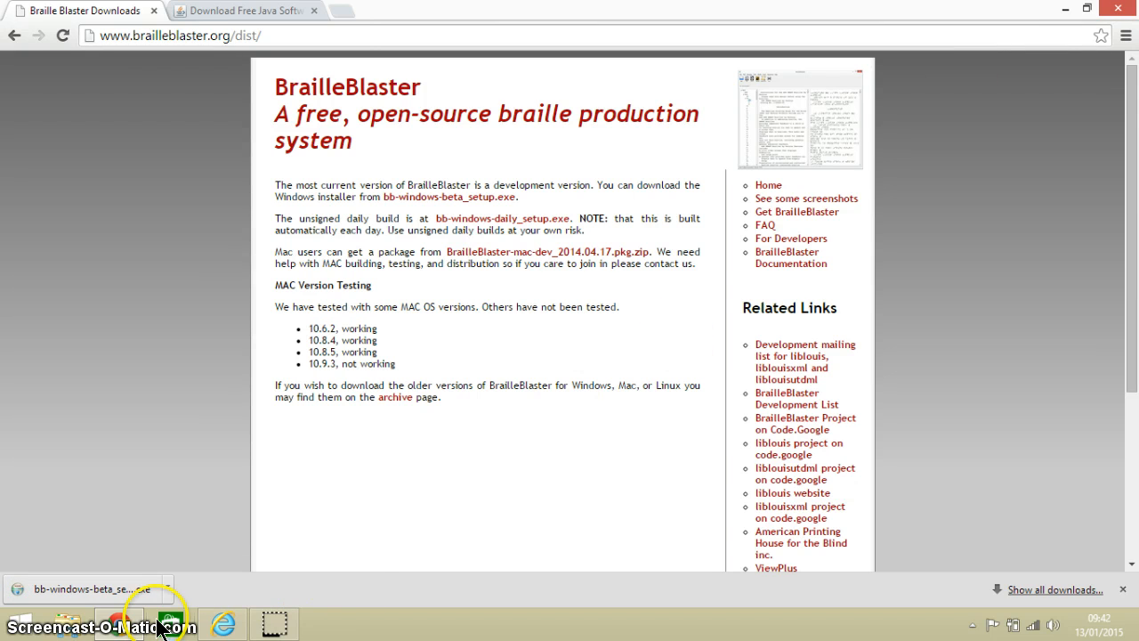
Step: Run the downloaded installer, pass the welcome page and accept the license agreement
left_click(167, 588)
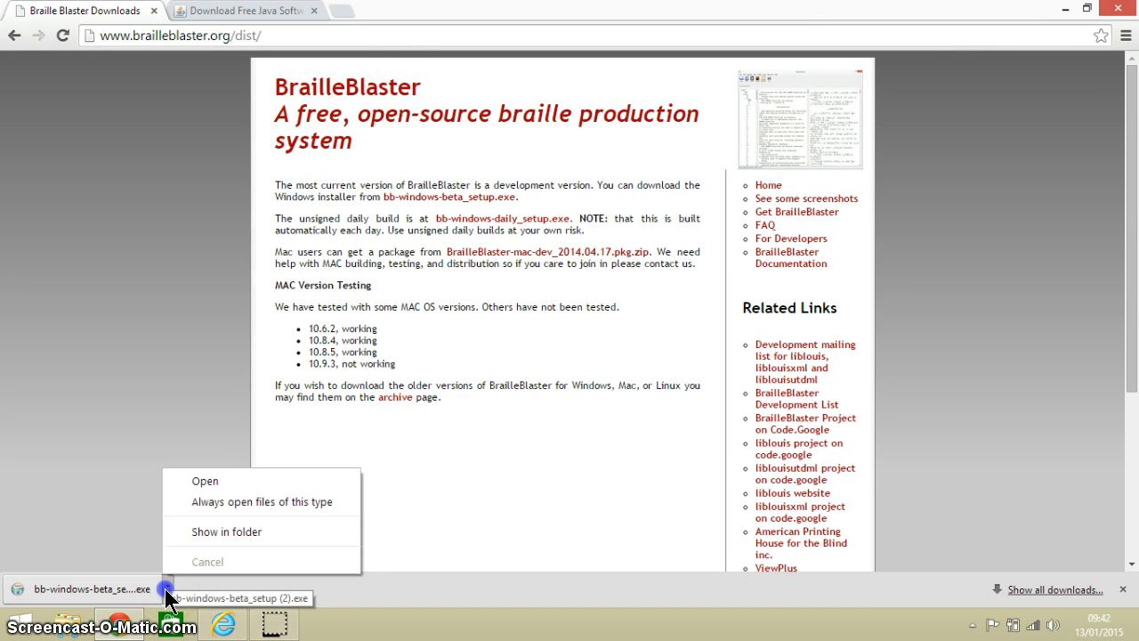
left_click(204, 480)
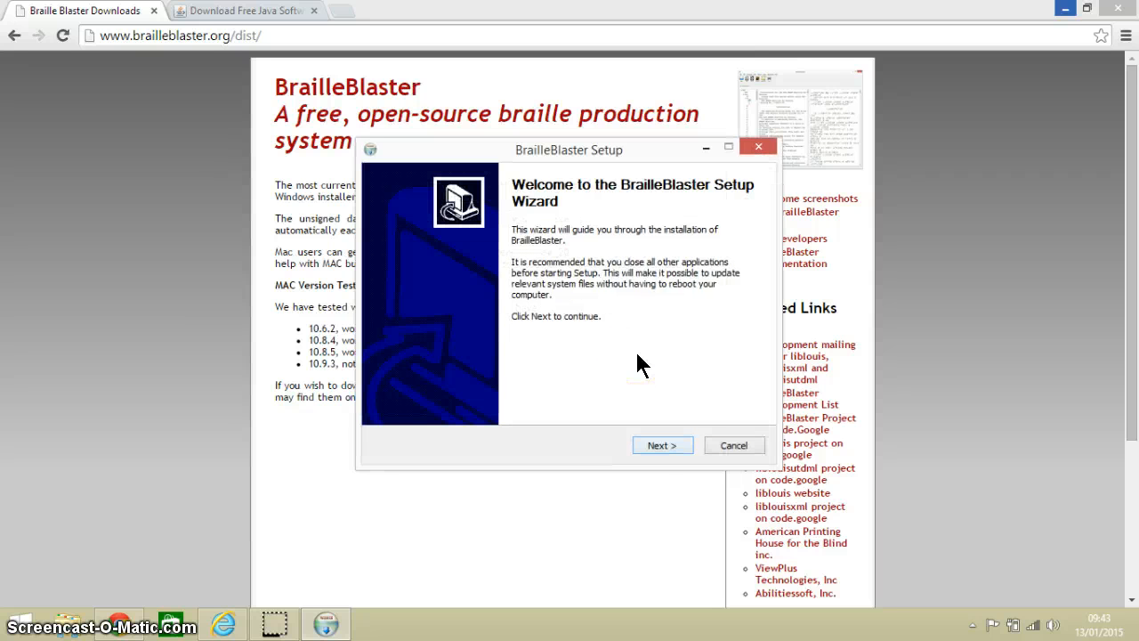
left_click(662, 445)
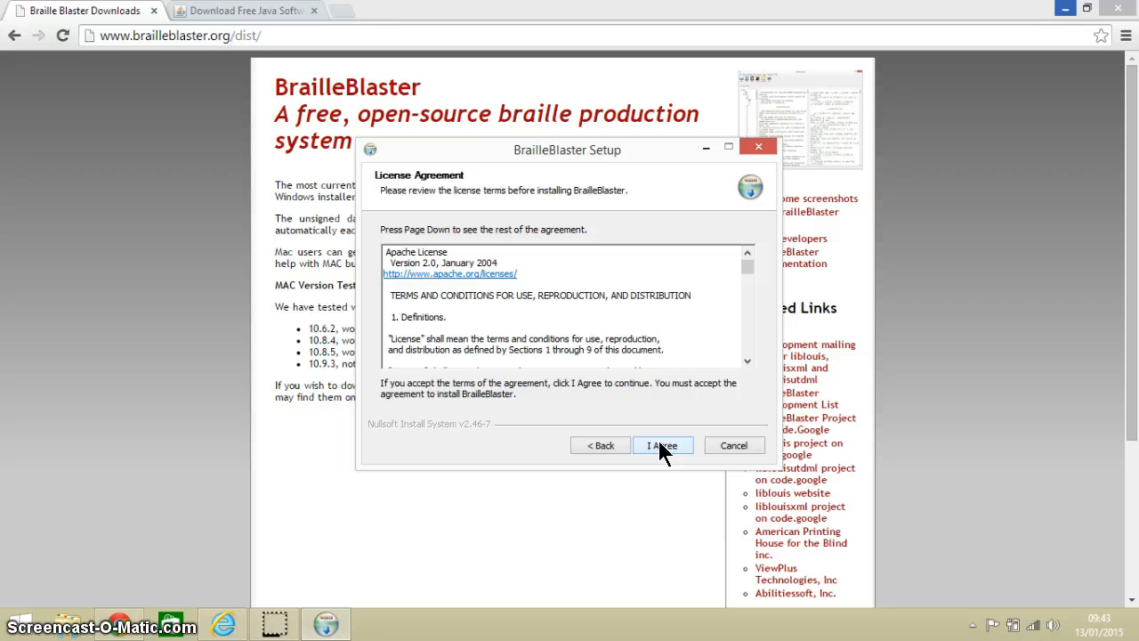
left_click(661, 445)
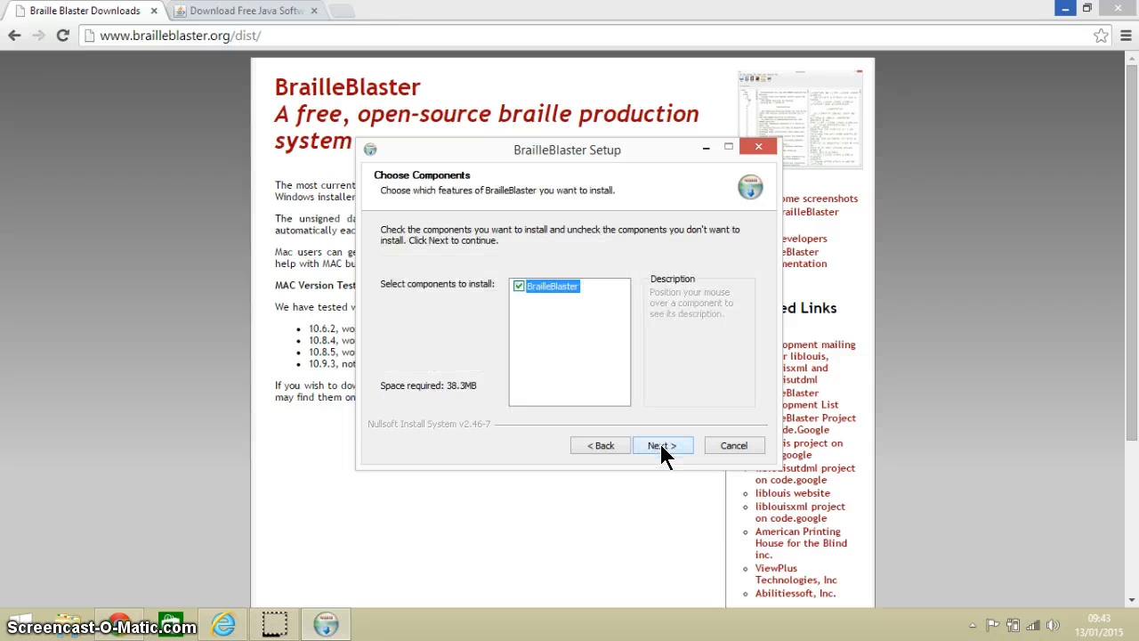
Step: Install with the default component, install folder and Start Menu folder, then finish the wizard
left_click(662, 445)
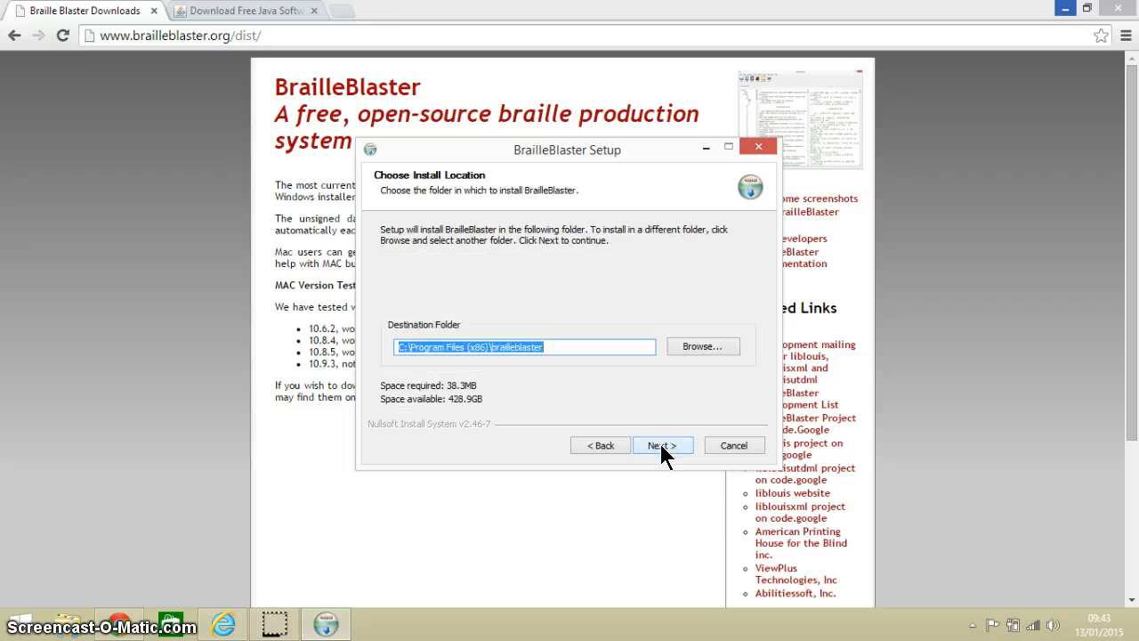
left_click(662, 445)
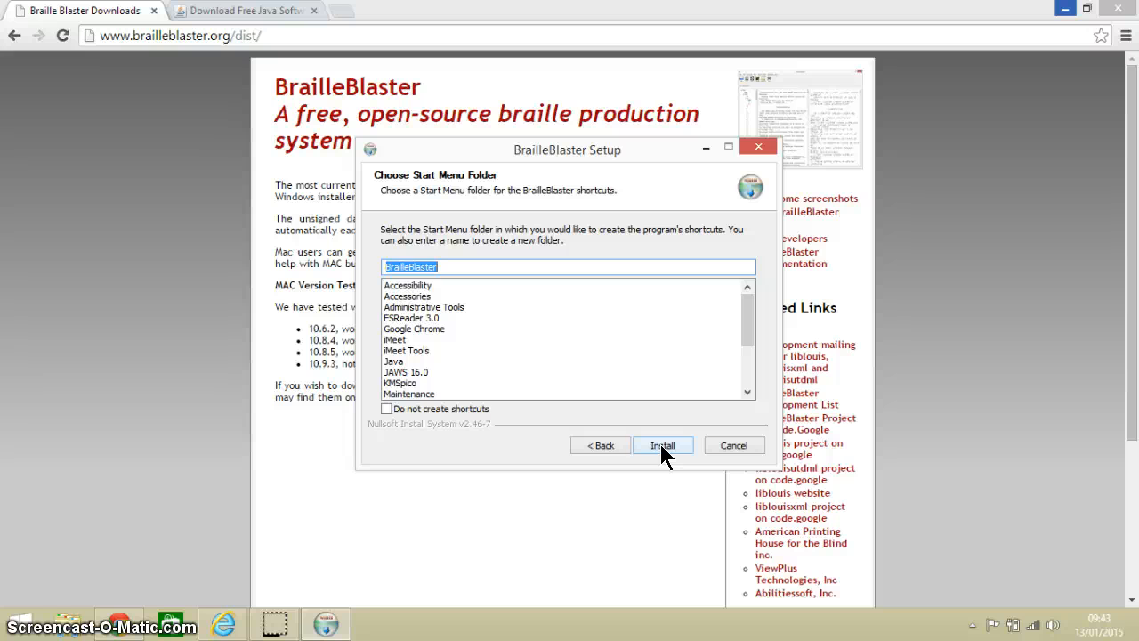
left_click(662, 445)
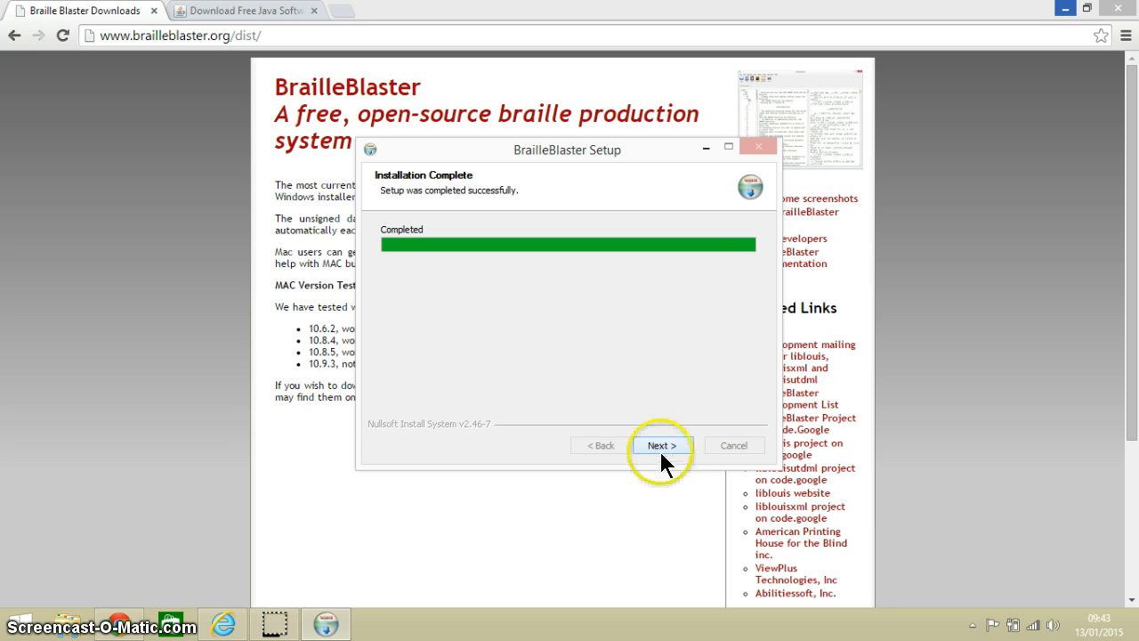
left_click(662, 444)
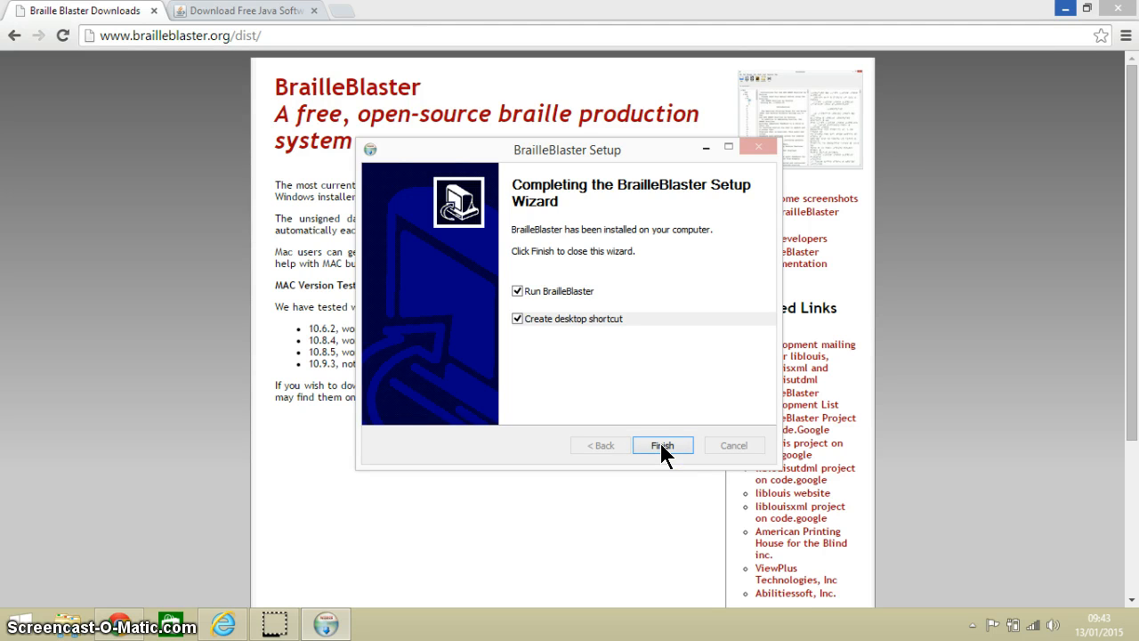
left_click(662, 445)
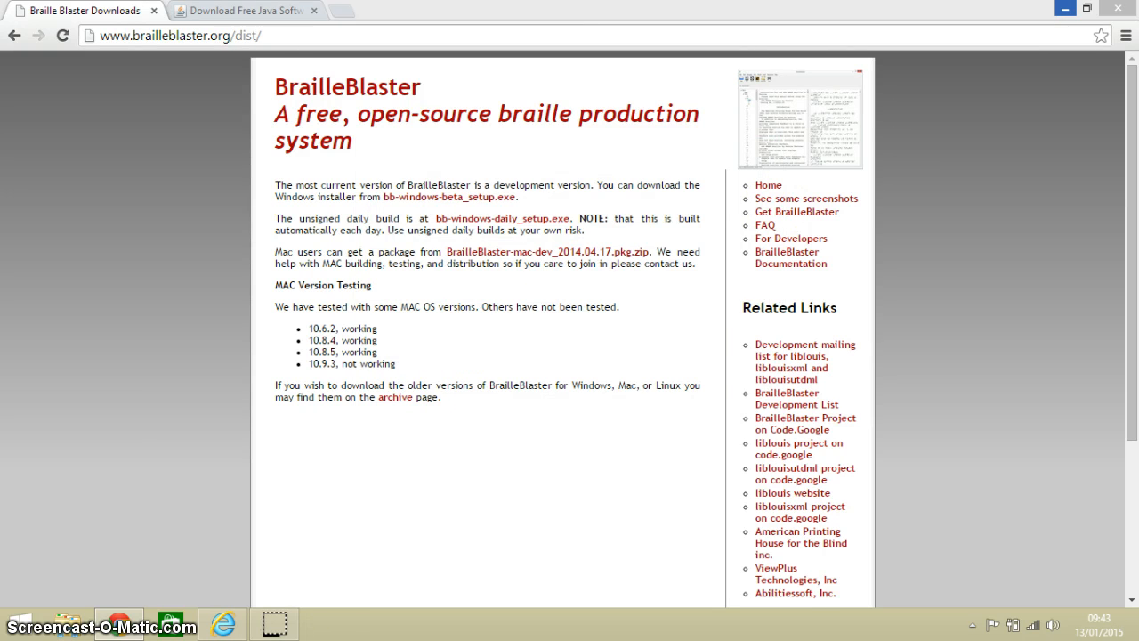